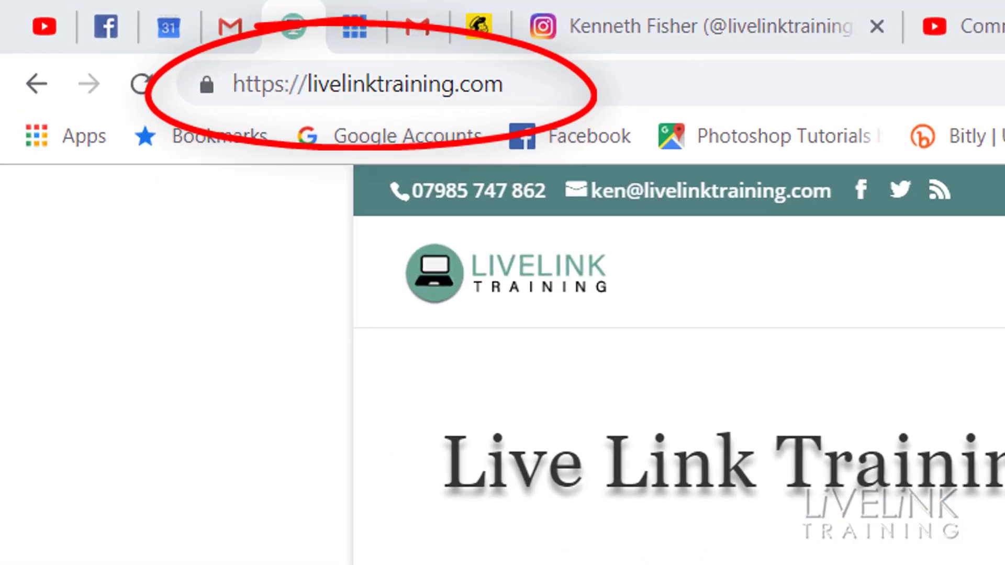
Scroll the livelinktraining.com home page down to the footer's YouTube subscribe button
scroll(679, 418, down, 5)
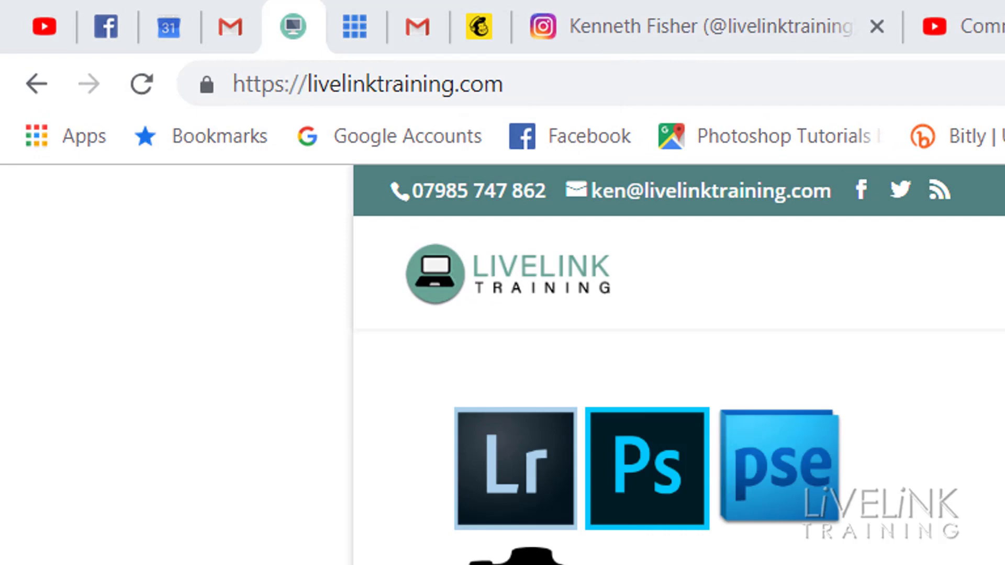
scroll(679, 418, down, 5)
scroll(679, 418, down, 5)
scroll(679, 419, down, 5)
scroll(678, 419, down, 3)
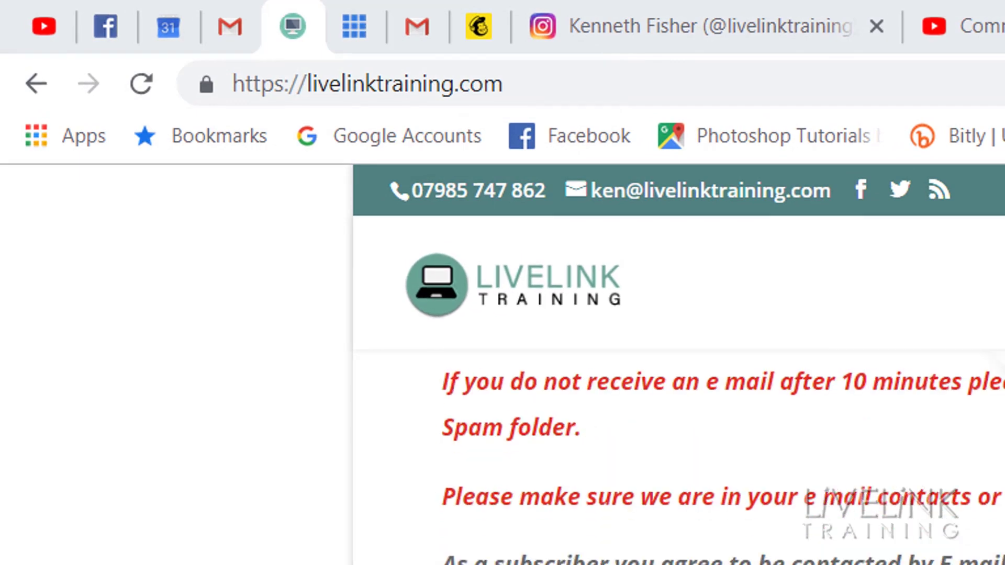
scroll(679, 419, down, 3)
scroll(679, 418, down, 5)
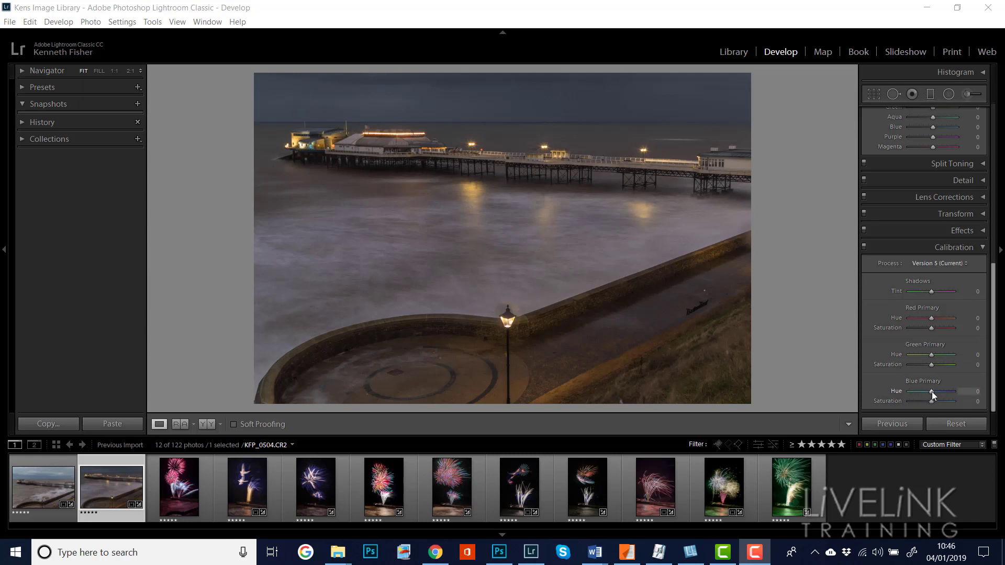
Set Calibration Blue Primary Hue to +100 and Saturation to -43 after testing both extremes
drag(931, 391, 965, 391)
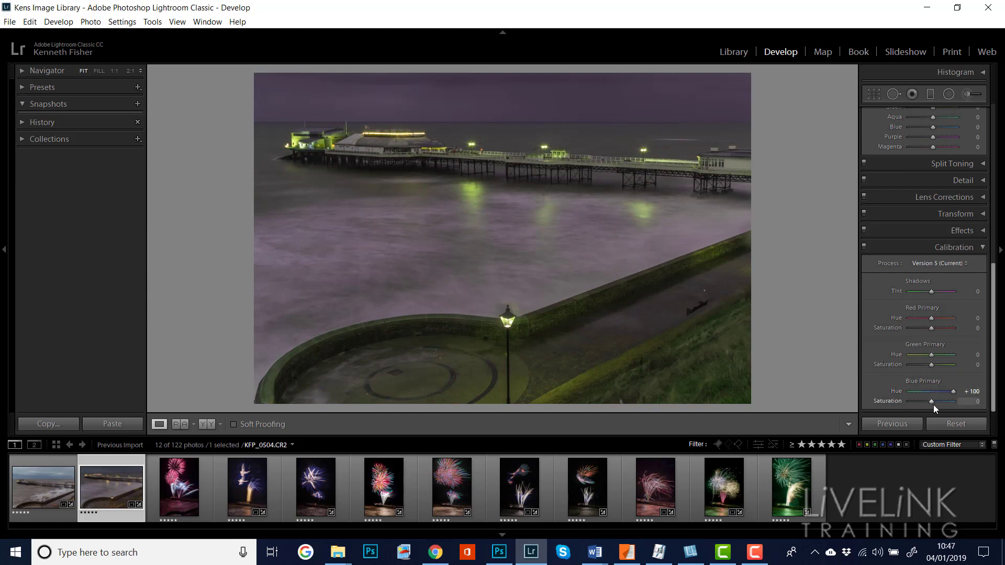
mouse_move(931, 401)
mouse_down()
mouse_move(984, 405)
mouse_move(849, 408)
mouse_up()
mouse_move(887, 405)
mouse_down()
mouse_move(986, 408)
mouse_move(961, 407)
mouse_up()
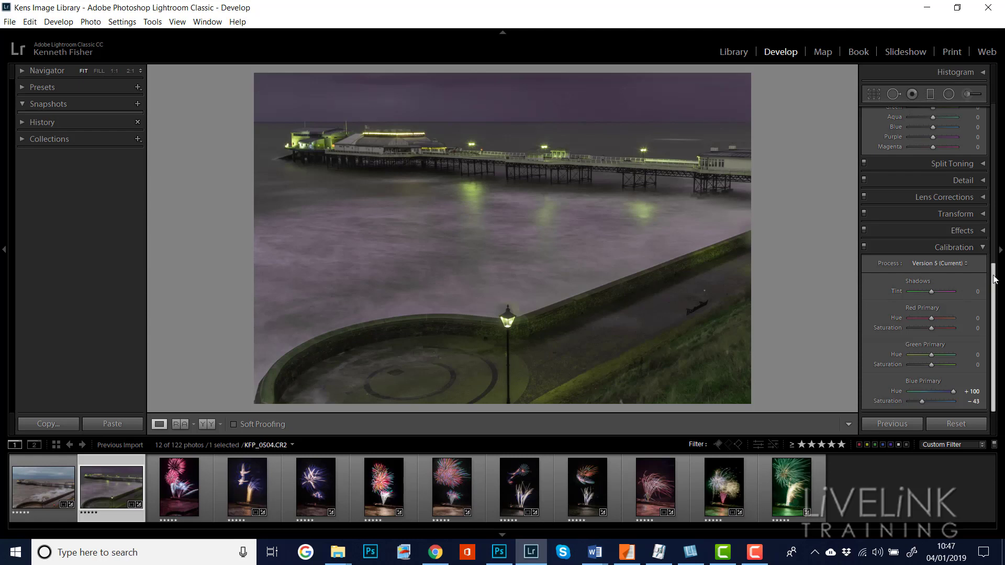
Sweep the HSL Blue saturation slider from minimum to maximum, leaving it at -42
drag(994, 279, 996, 214)
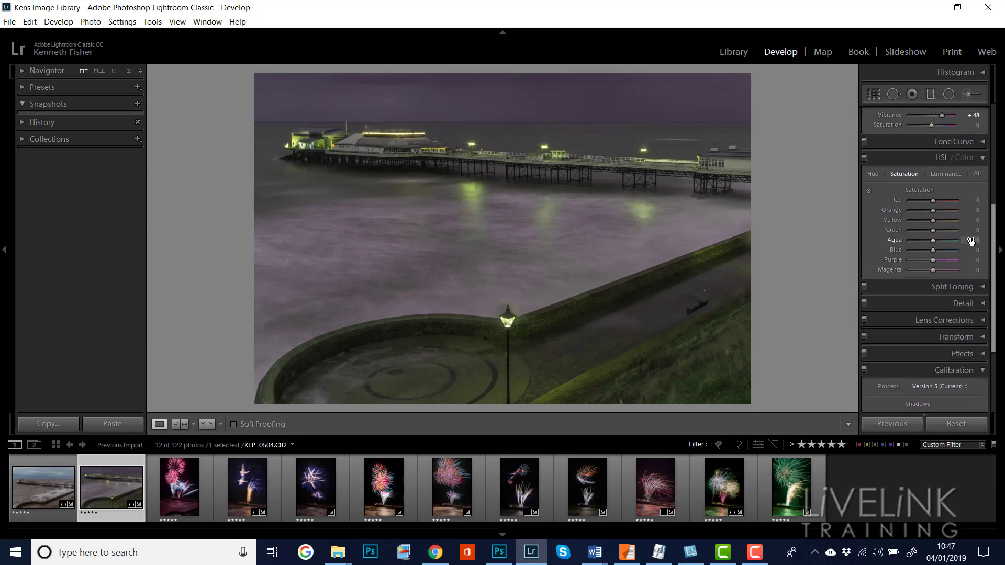
drag(934, 251, 889, 250)
drag(987, 259, 1002, 265)
mouse_move(224, 46)
mouse_down()
mouse_move(230, 181)
mouse_move(774, 47)
mouse_up()
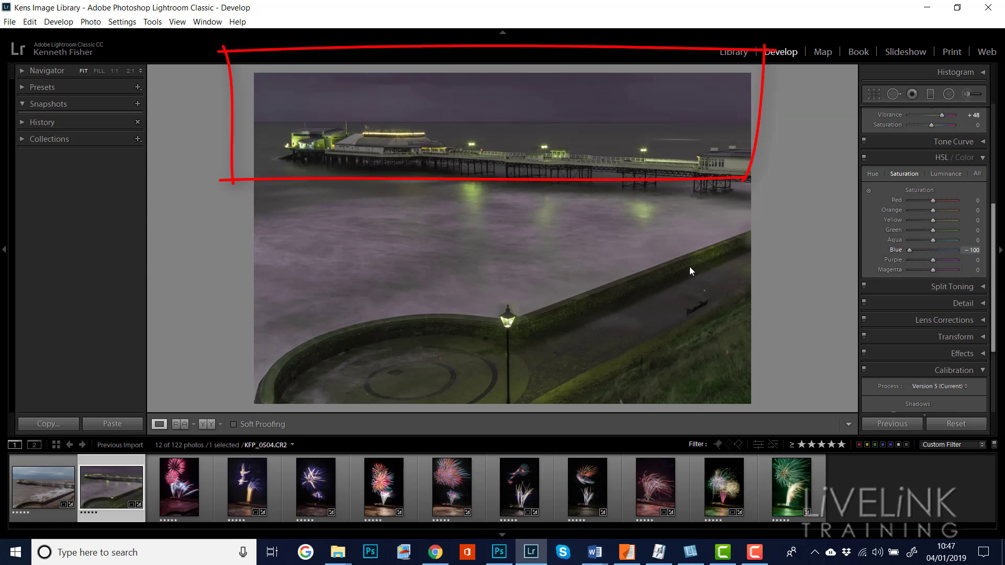
drag(940, 250, 957, 250)
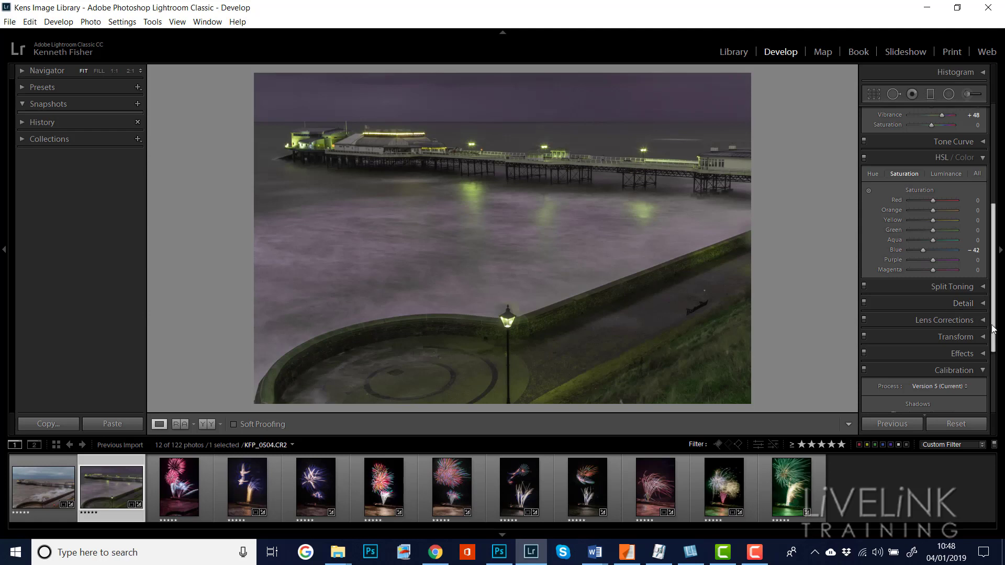
Swing the Calibration Shadows Tint through full magenta and green, then back near neutral
drag(993, 331, 989, 394)
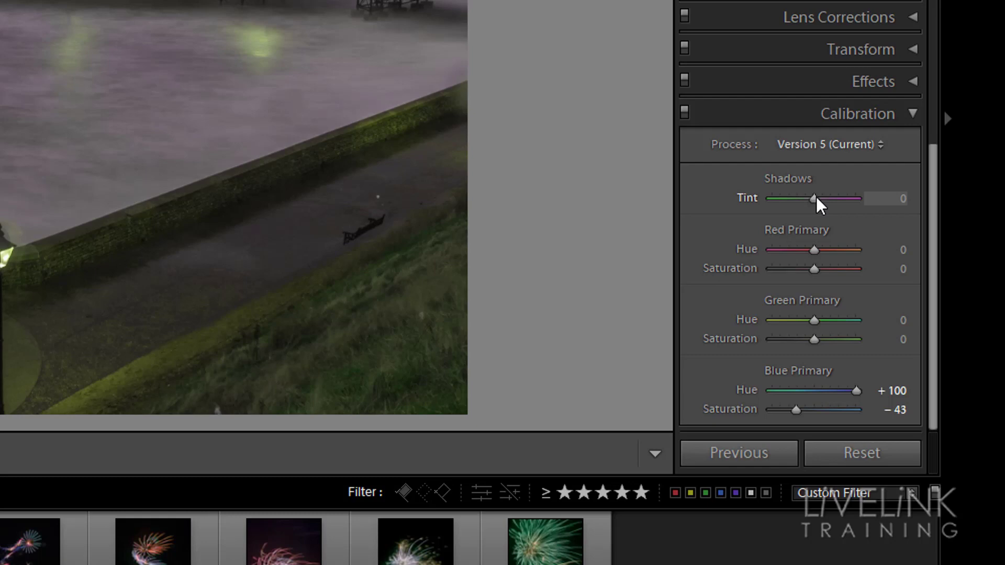
mouse_move(816, 201)
mouse_down()
mouse_move(718, 201)
mouse_move(883, 208)
mouse_move(822, 210)
mouse_up()
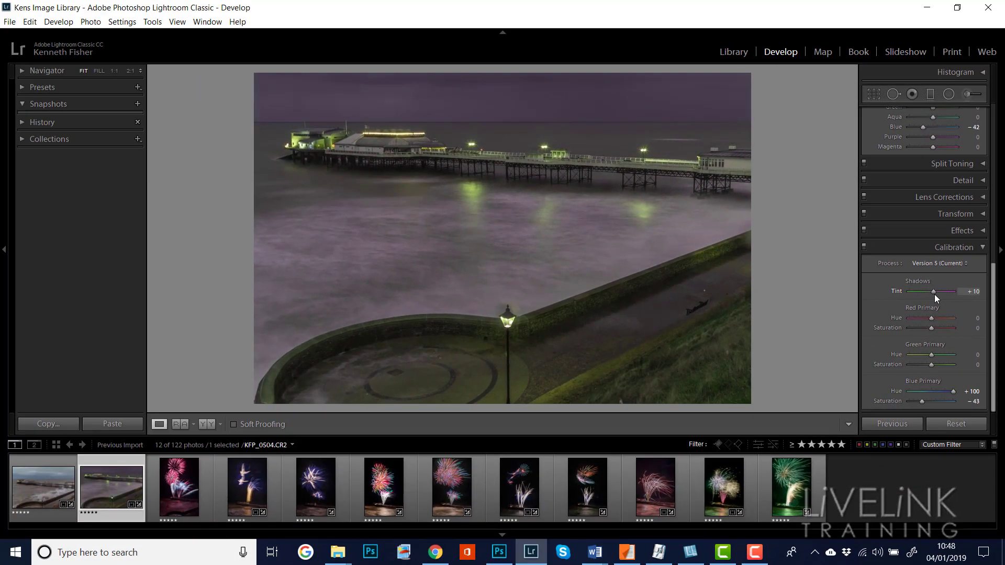
drag(933, 294, 931, 295)
drag(930, 293, 925, 293)
Compare tints on the pier legs at 1:1, settle Shadows Tint at -2, and return to Fit
click(377, 175)
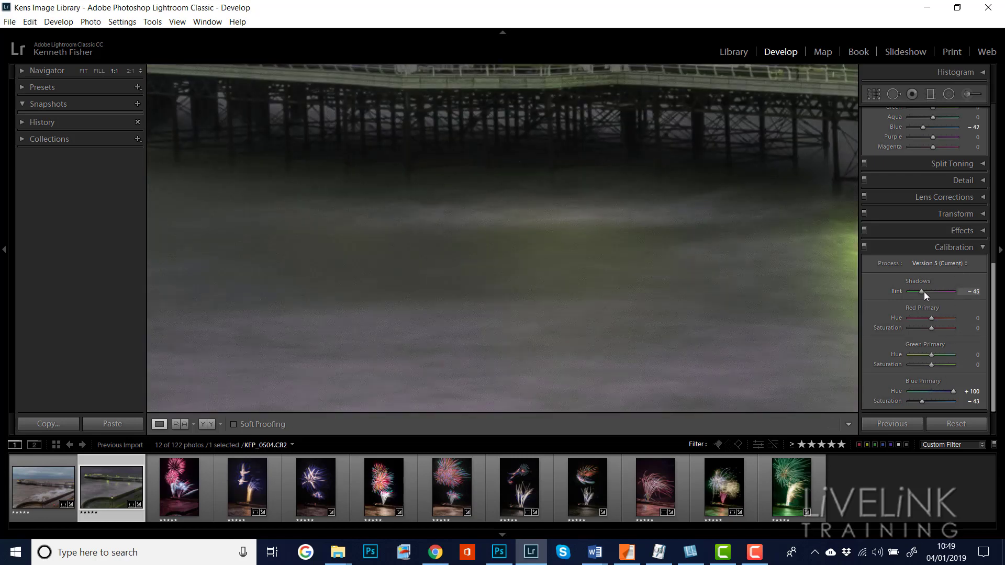
drag(924, 292, 939, 291)
click(934, 291)
drag(940, 291, 930, 290)
click(509, 217)
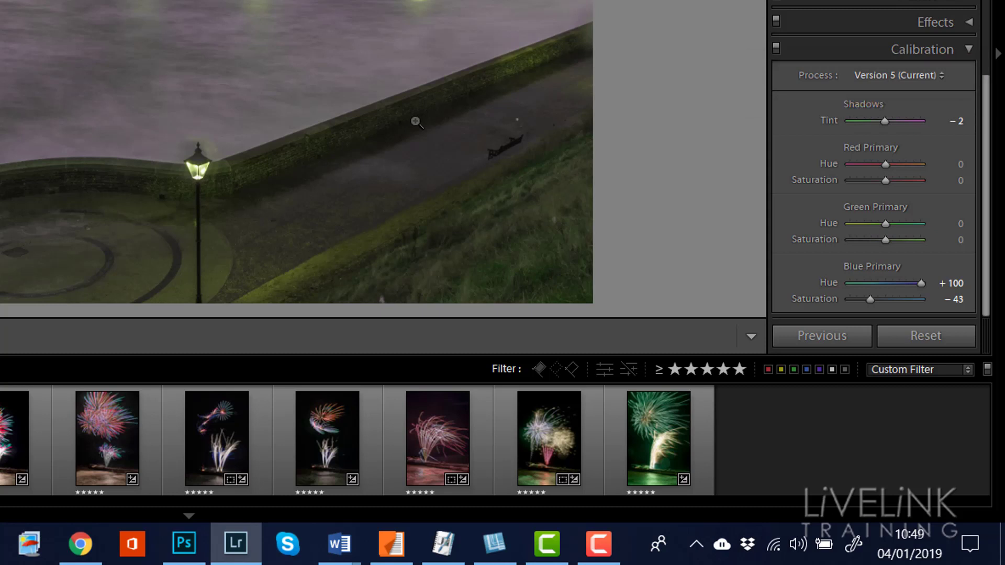
click(941, 76)
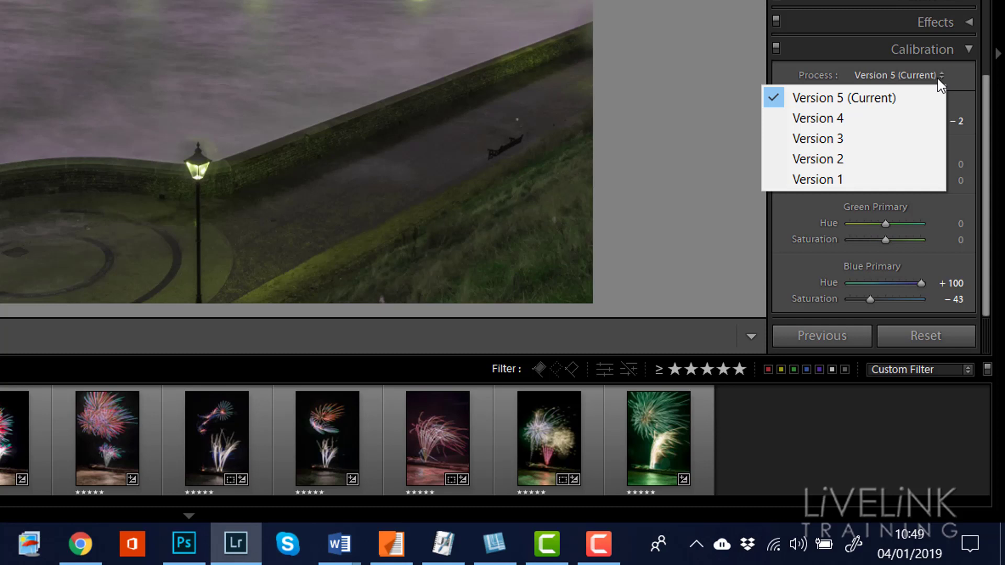
click(883, 102)
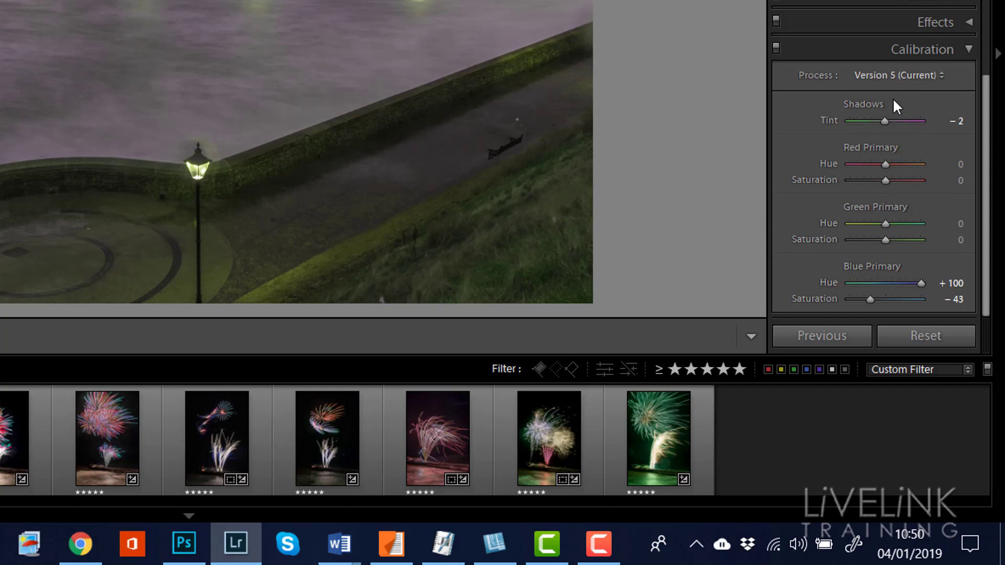
click(937, 76)
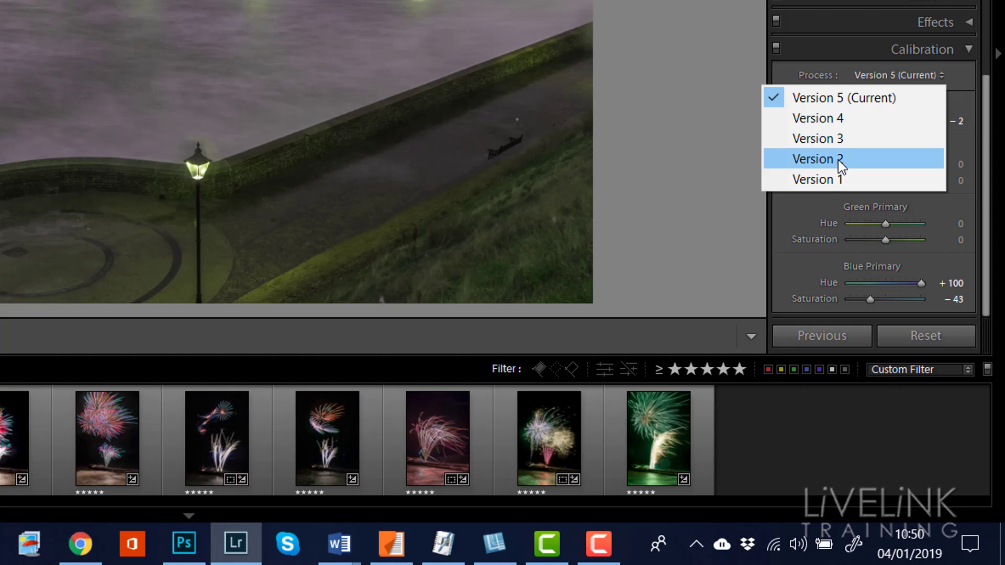
click(685, 113)
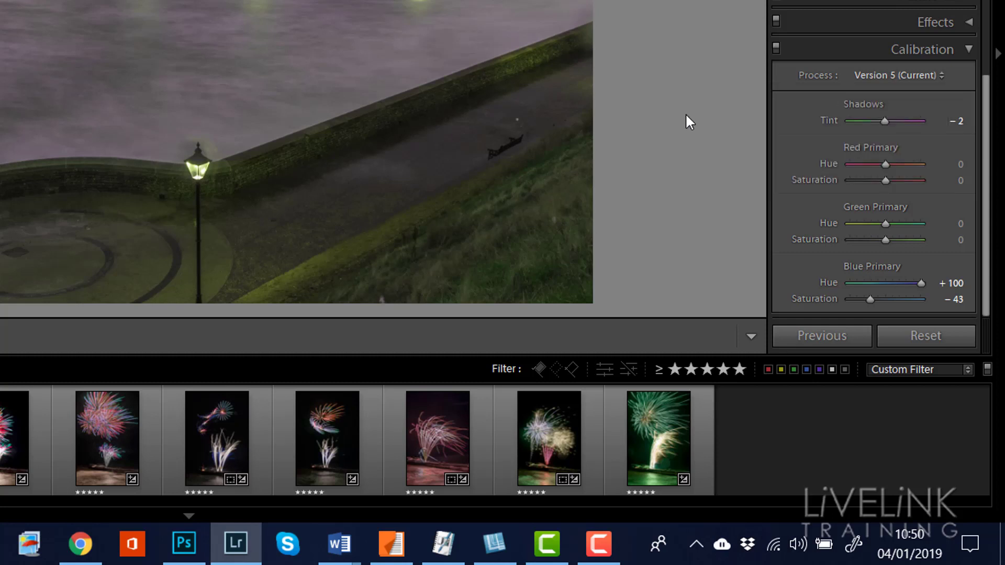